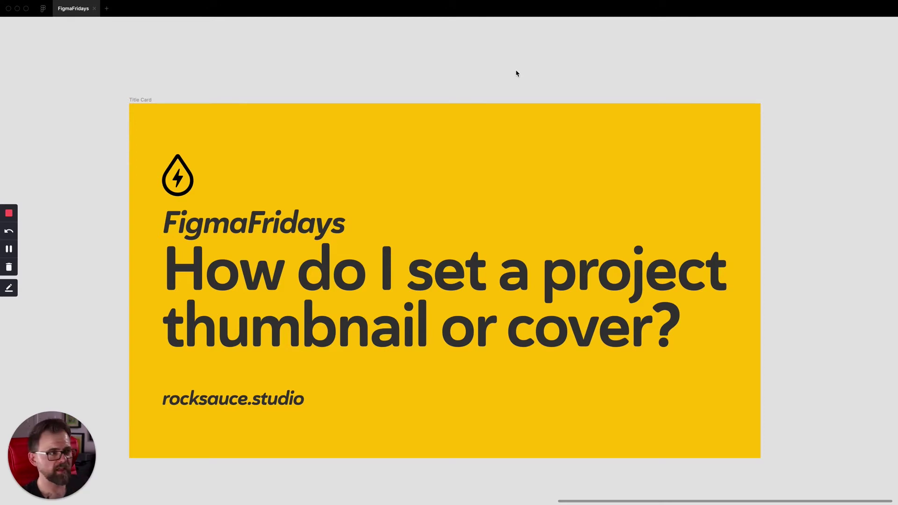
- Exit the full-screen view of the 'How do I set a project thumbnail or cover?' title card
click(517, 73)
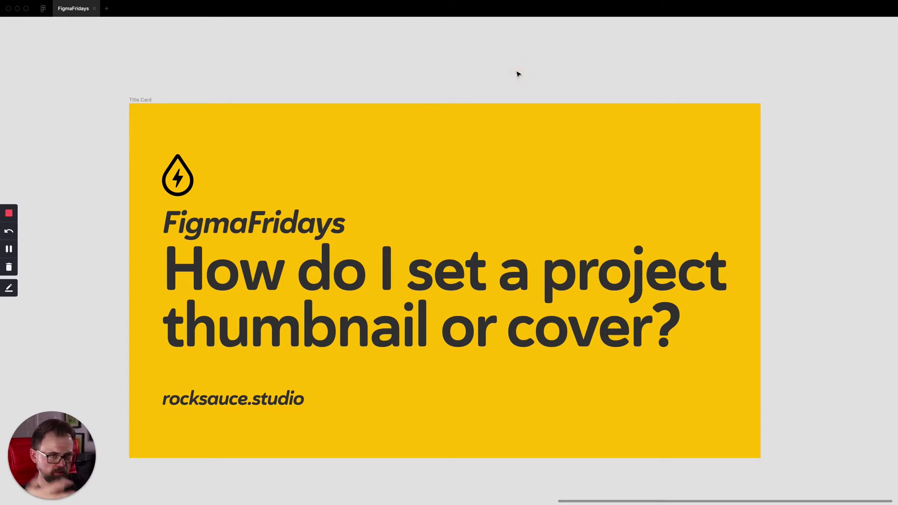
- Restore the editor panels and open the project thumbnail page with the 1920x960 Figma Thumbnail Box
key(ctrl+backslash)
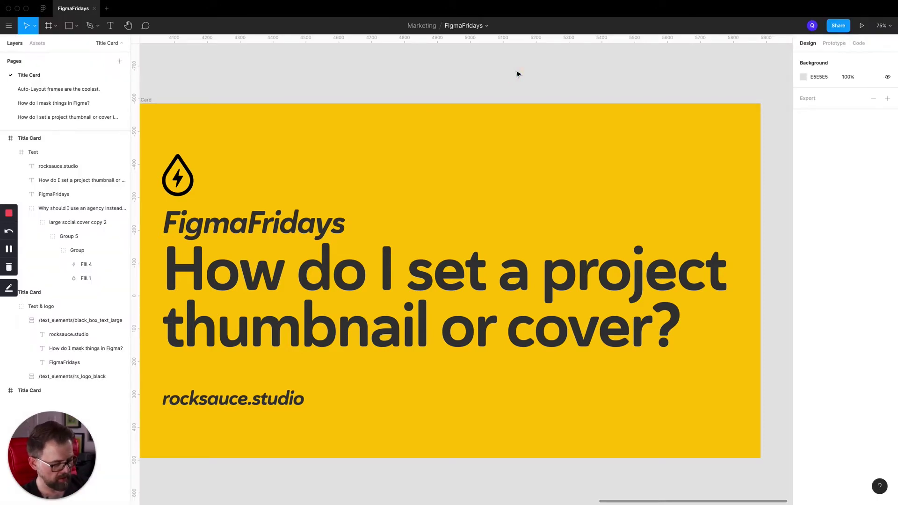
click(60, 118)
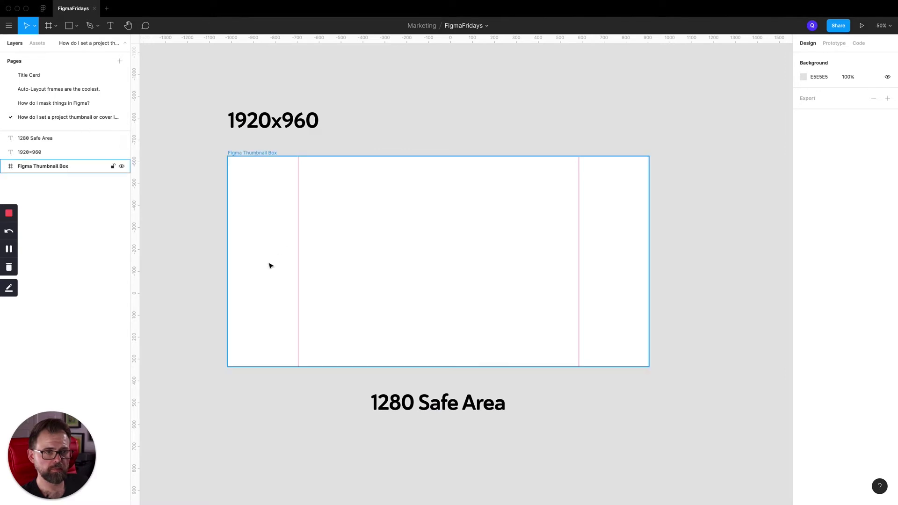
click(183, 241)
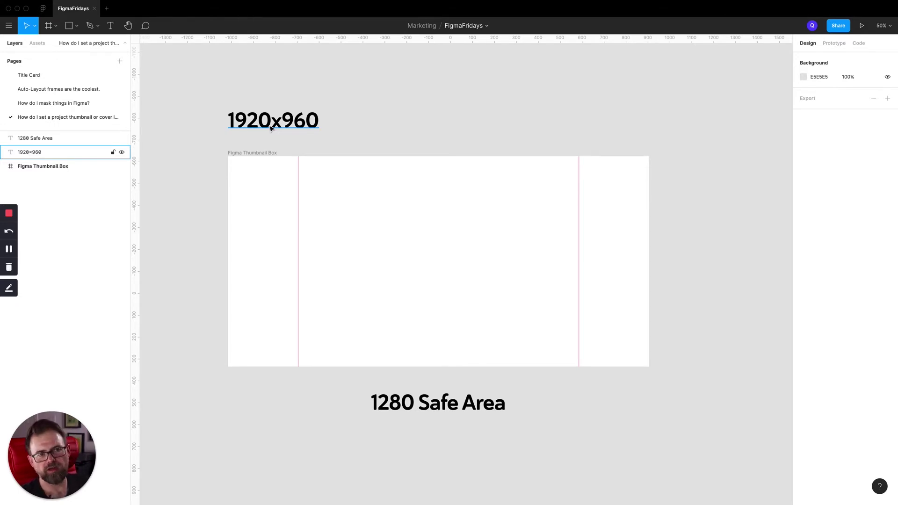
click(69, 93)
click(29, 75)
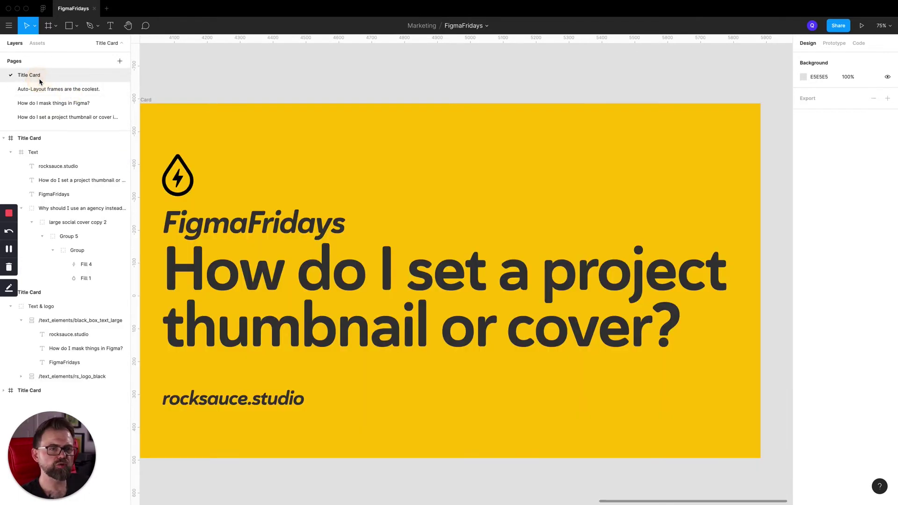
click(212, 234)
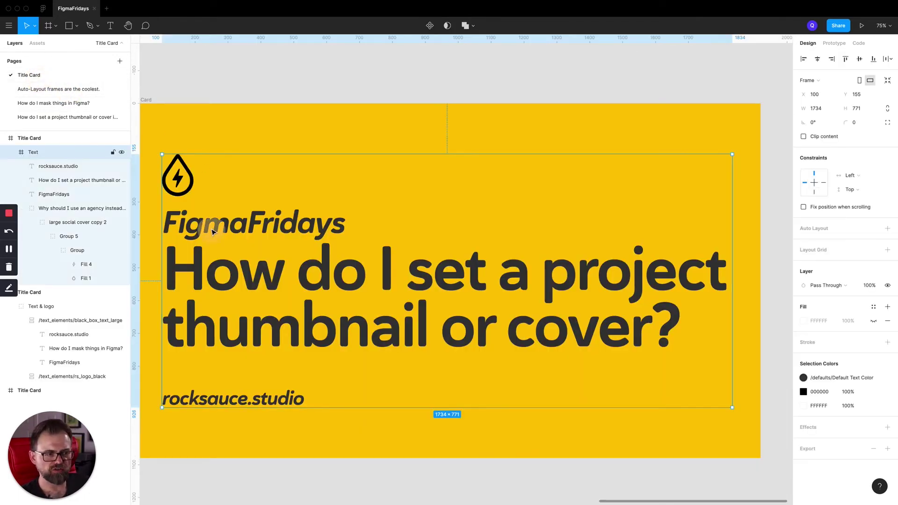
click(64, 105)
click(38, 117)
click(329, 269)
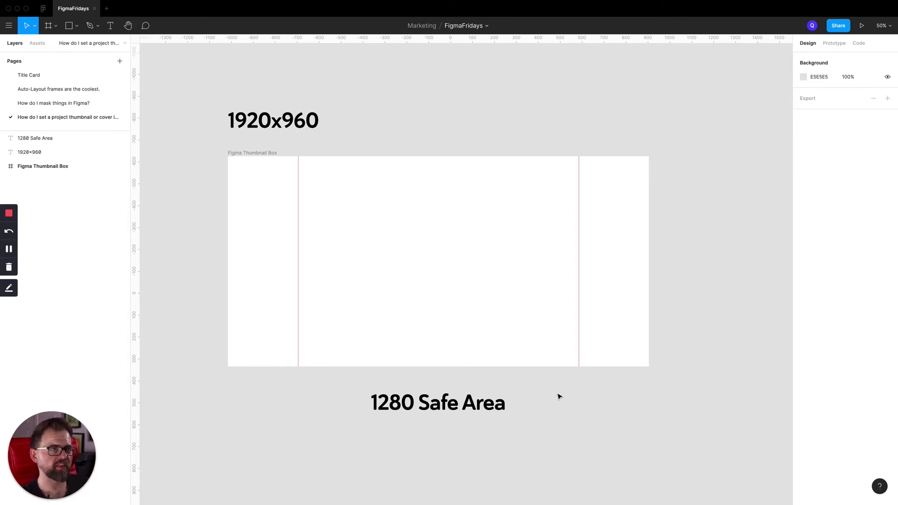
click(559, 396)
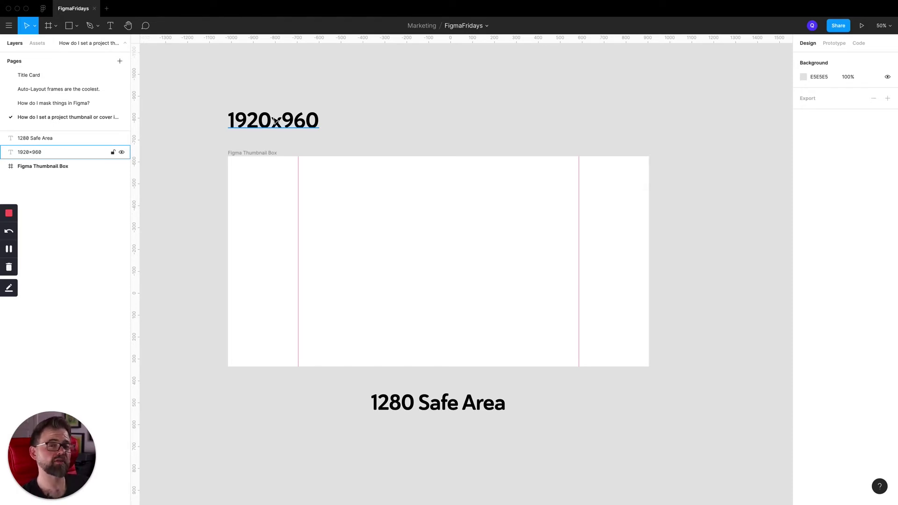
- Fill the Figma Thumbnail Box frame with the yellow colour style
click(262, 121)
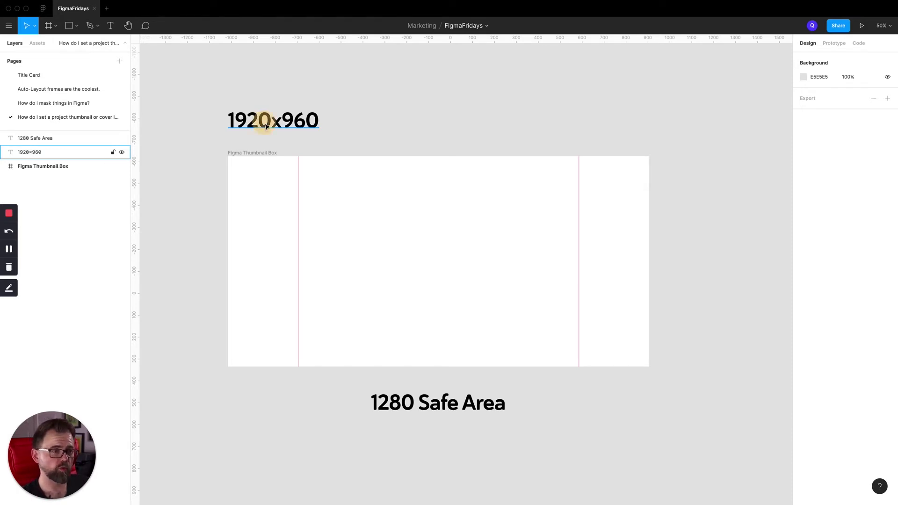
click(243, 154)
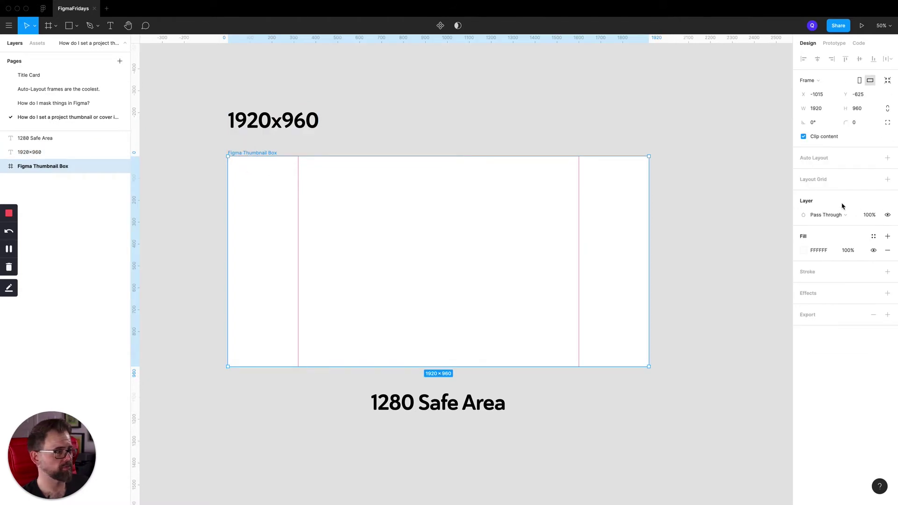
click(873, 236)
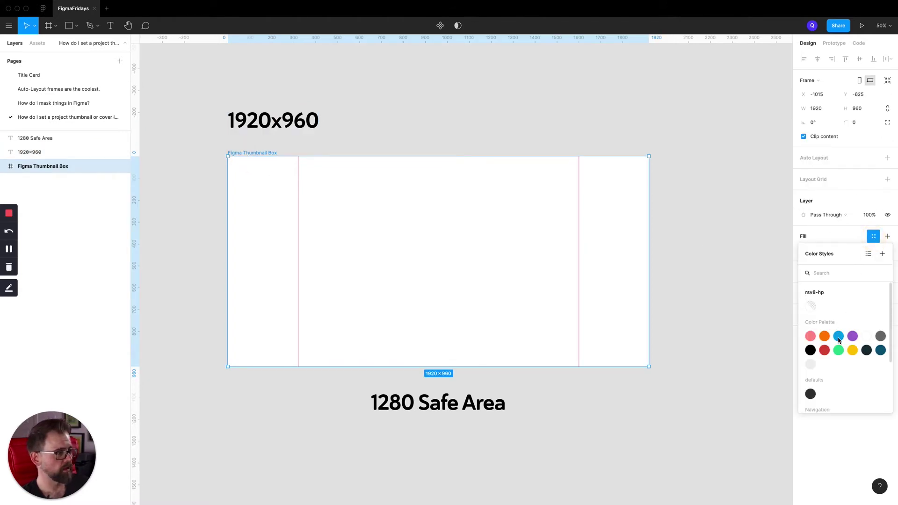
click(852, 350)
- Paste the copied title card's logo and text into the yellow frame
click(537, 120)
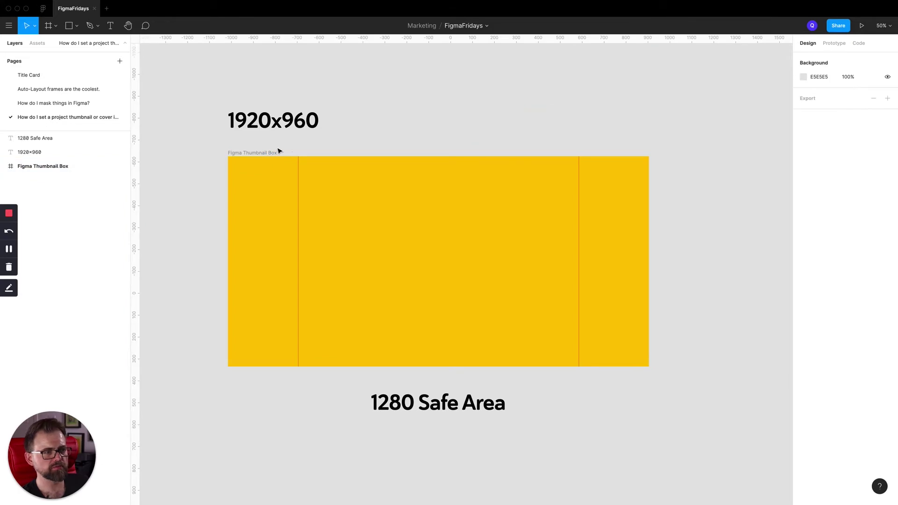
click(265, 155)
key(ctrl+v)
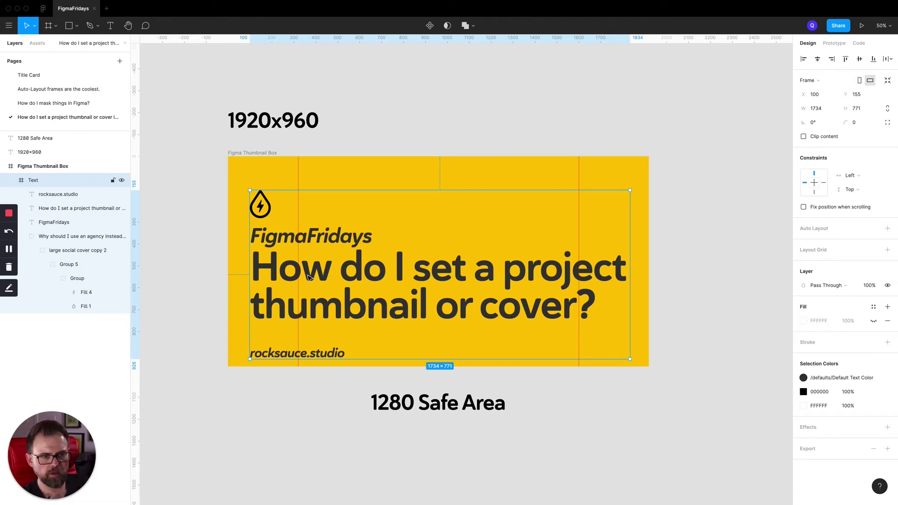
- Delete the question headline from the pasted design
drag(92, 249, 78, 242)
click(362, 279)
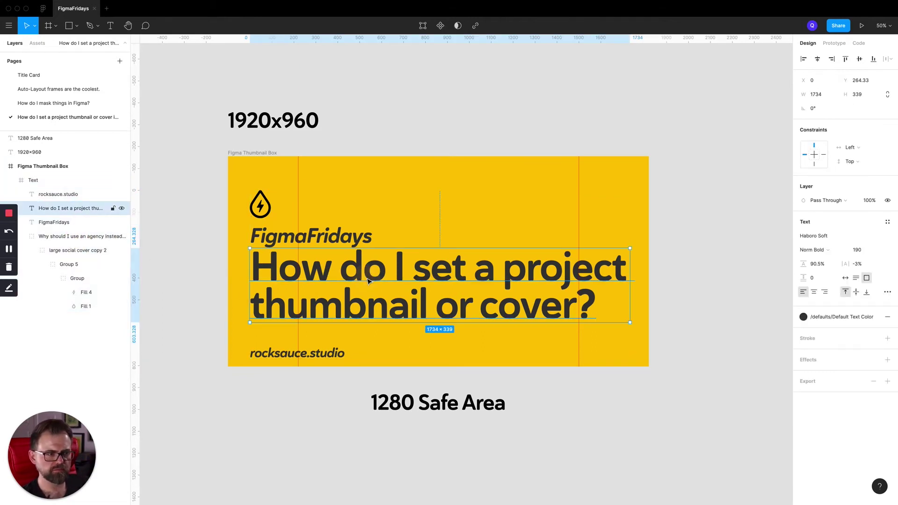
key(Delete)
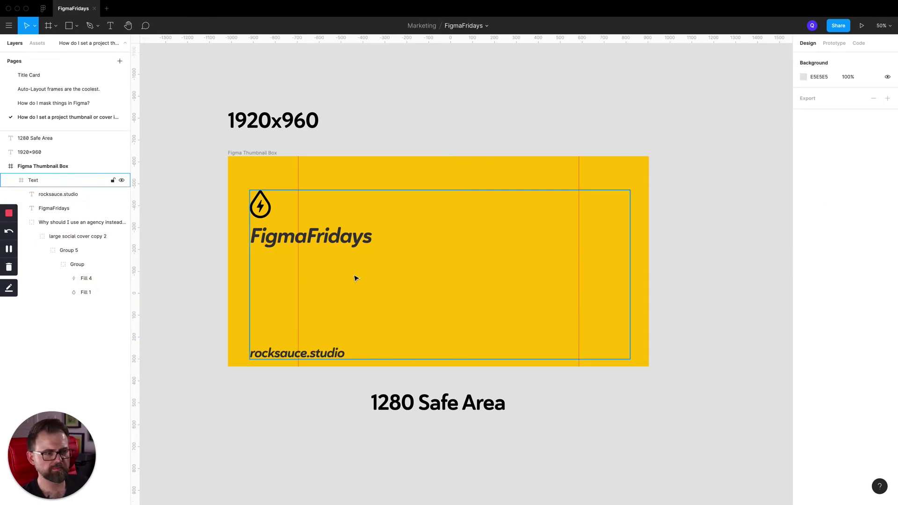
- Move the rocksauce.studio text up to sit just beneath FigmaFridays
click(74, 222)
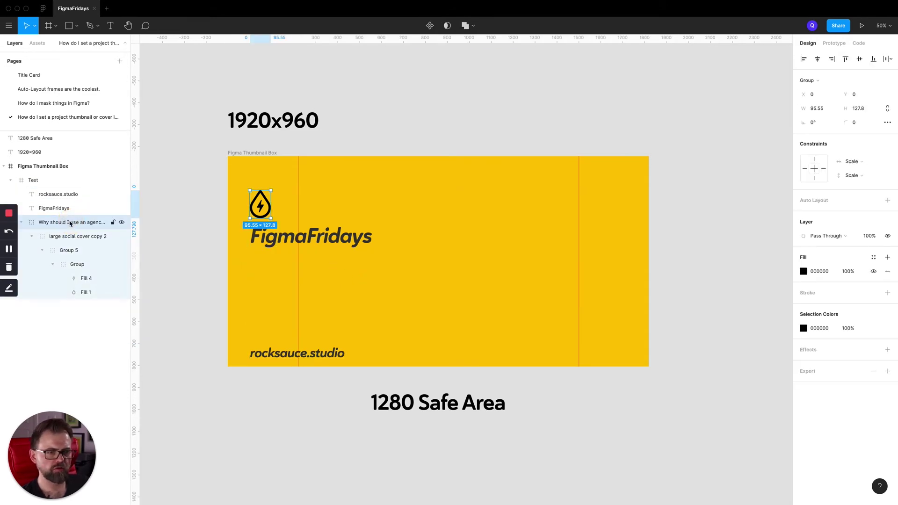
click(301, 252)
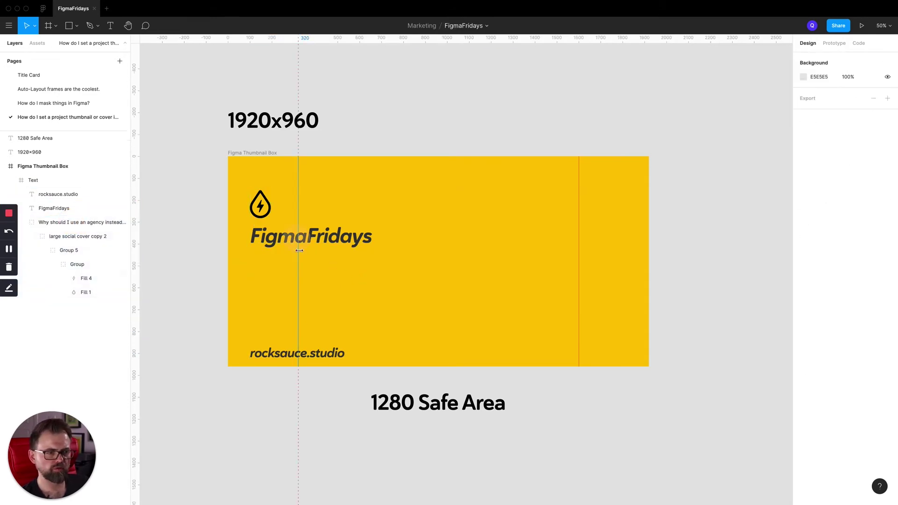
click(312, 355)
click(312, 355)
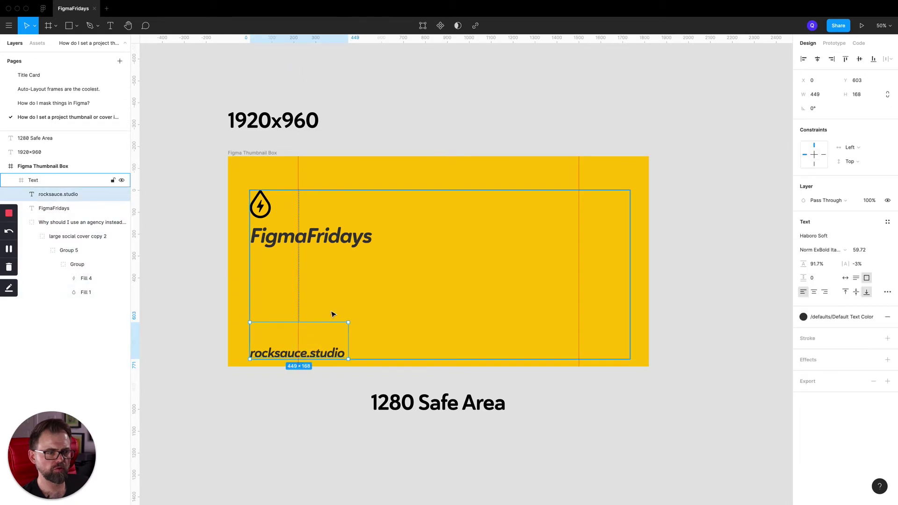
click(338, 278)
click(335, 238)
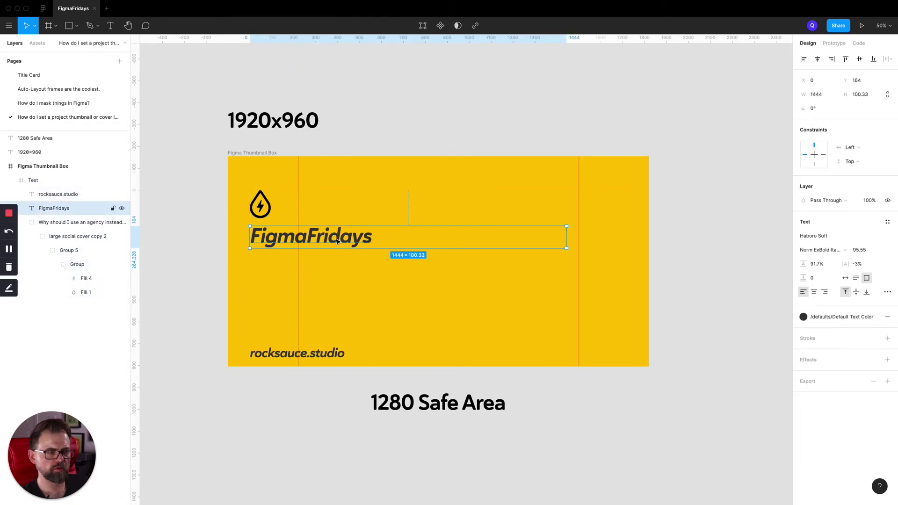
click(322, 353)
double_click(320, 351)
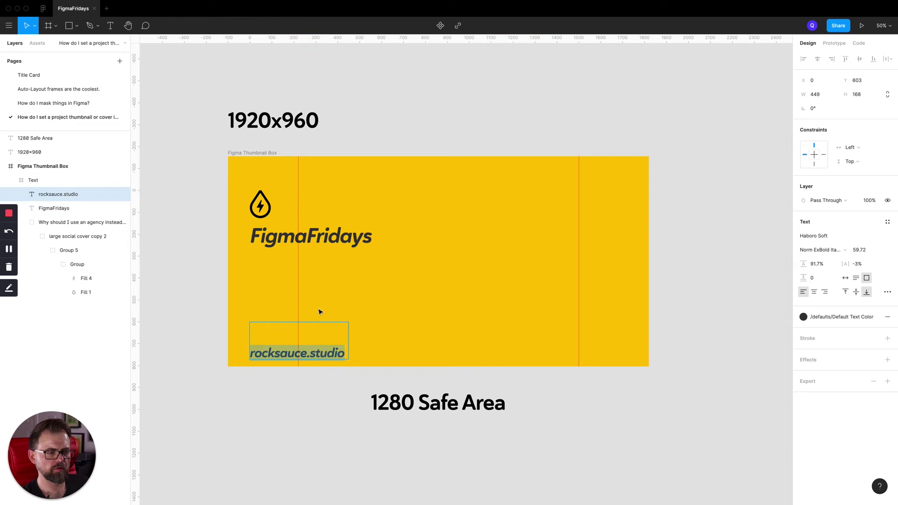
key(Escape)
mouse_move(311, 353)
mouse_down()
mouse_move(312, 273)
mouse_move(312, 288)
mouse_up()
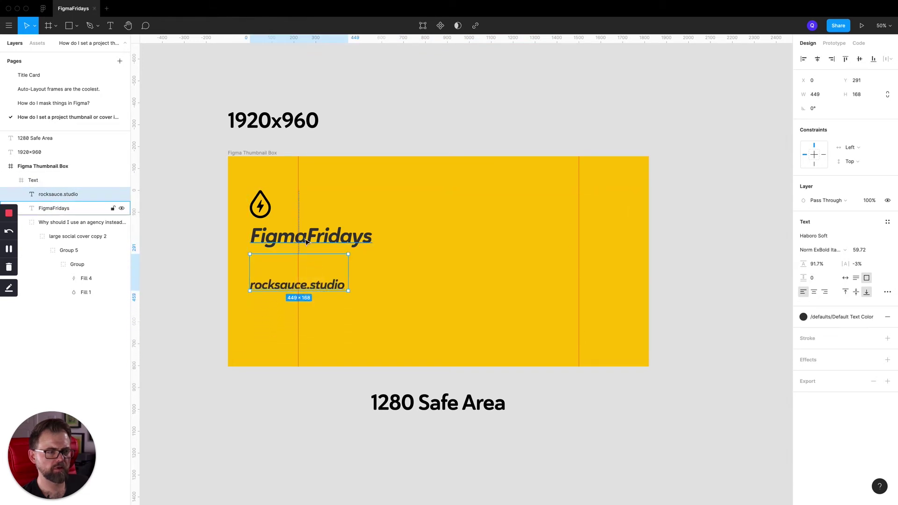
- Set the FigmaFridays heading to font size 200
click(307, 241)
double_click(306, 240)
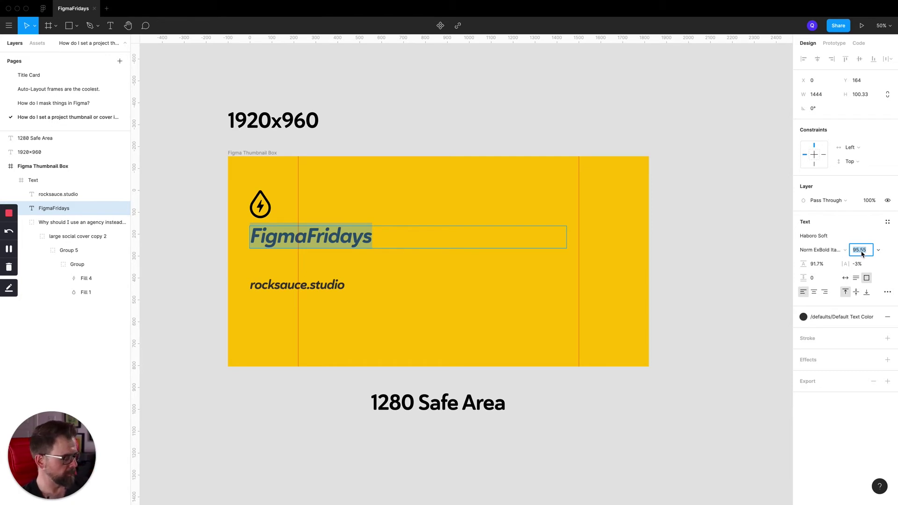
text(200)
key(Return)
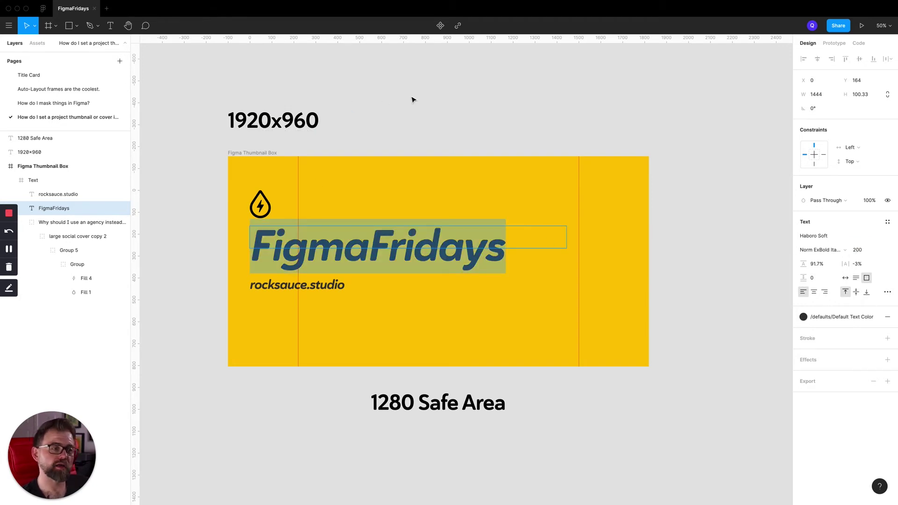
click(360, 95)
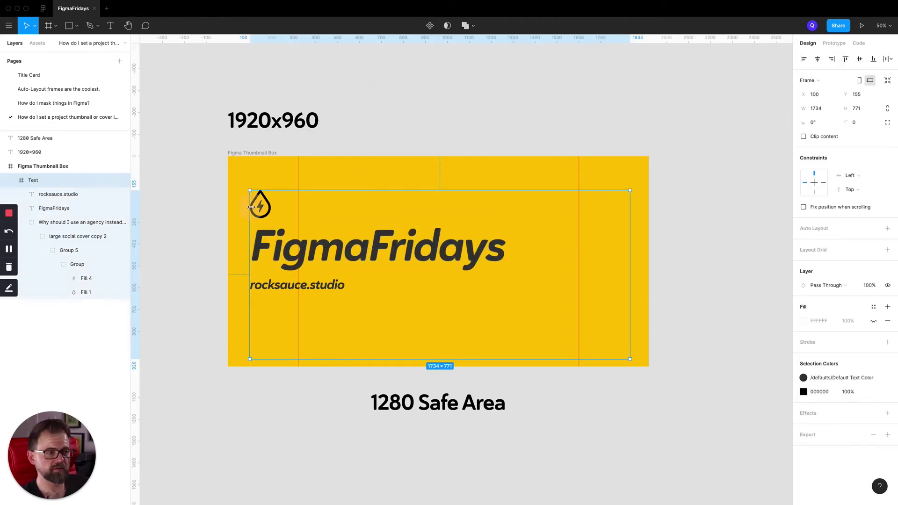
- Move the logo and text right to X 320, the safe area's left edge
drag(259, 215, 307, 216)
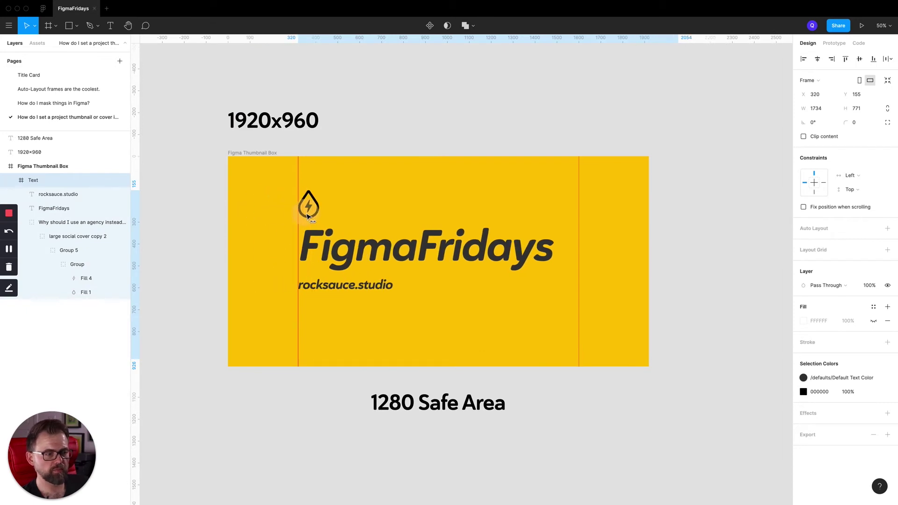
drag(400, 365, 399, 325)
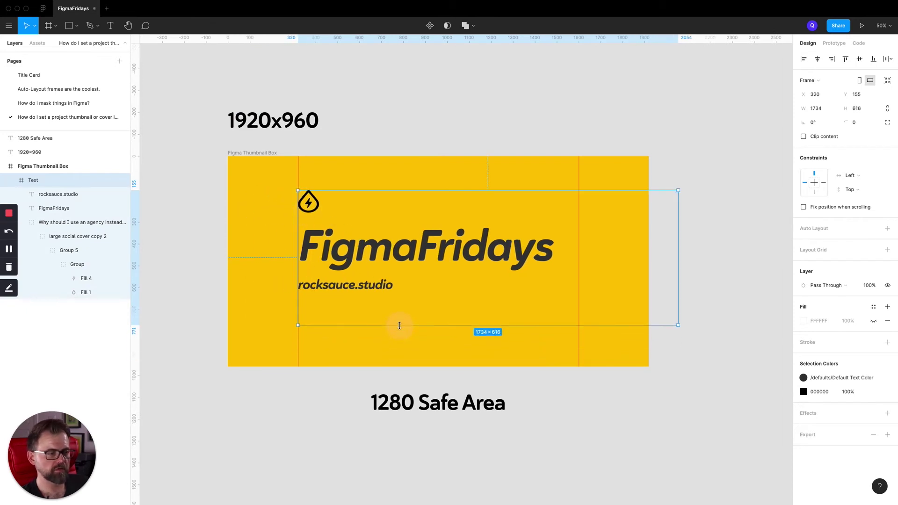
key(ctrl+z)
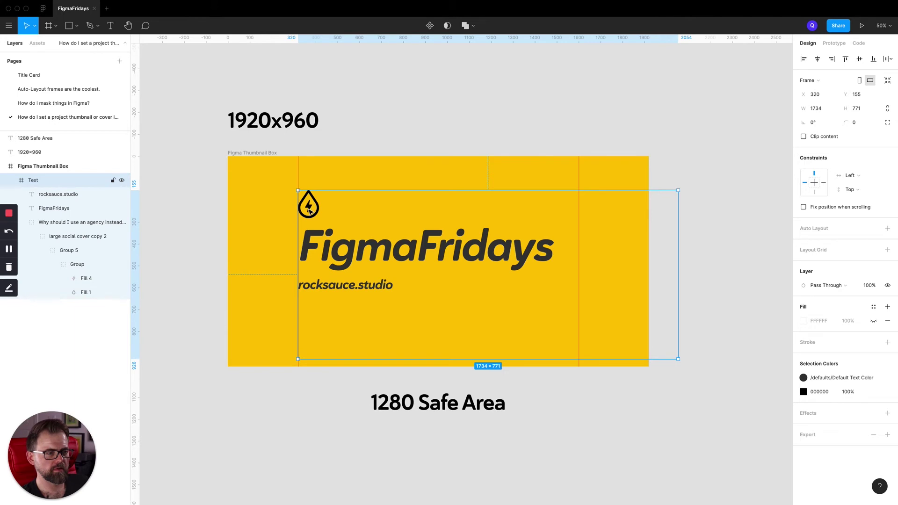
- Make the FigmaFridays text box taller, to 1444×232
click(309, 211)
click(325, 248)
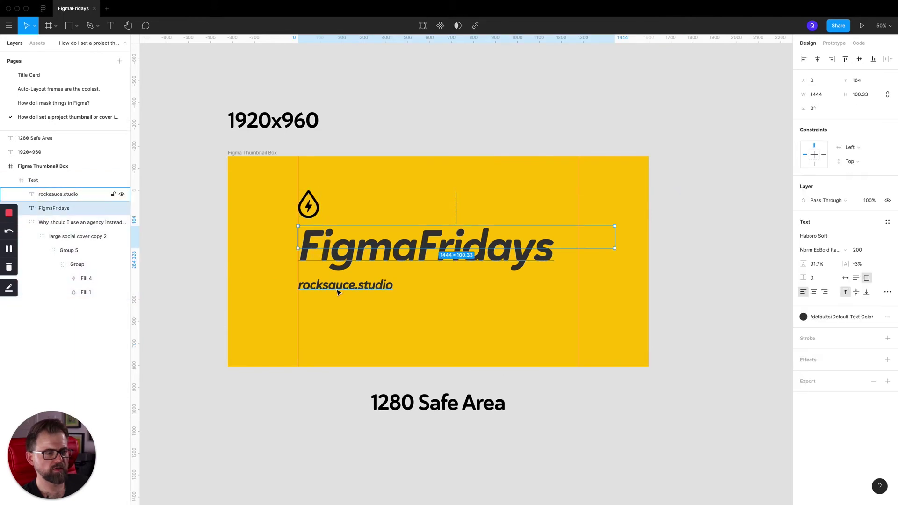
click(345, 339)
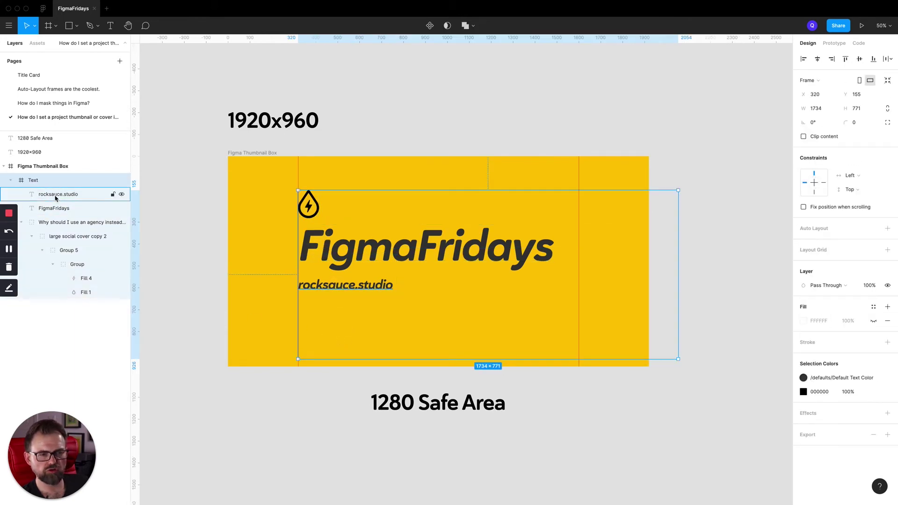
click(55, 198)
click(61, 224)
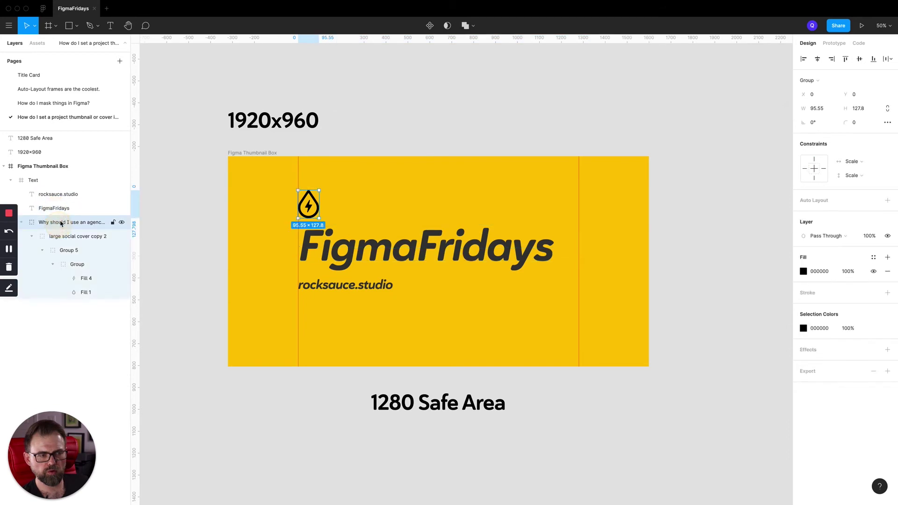
click(55, 208)
drag(387, 249, 382, 277)
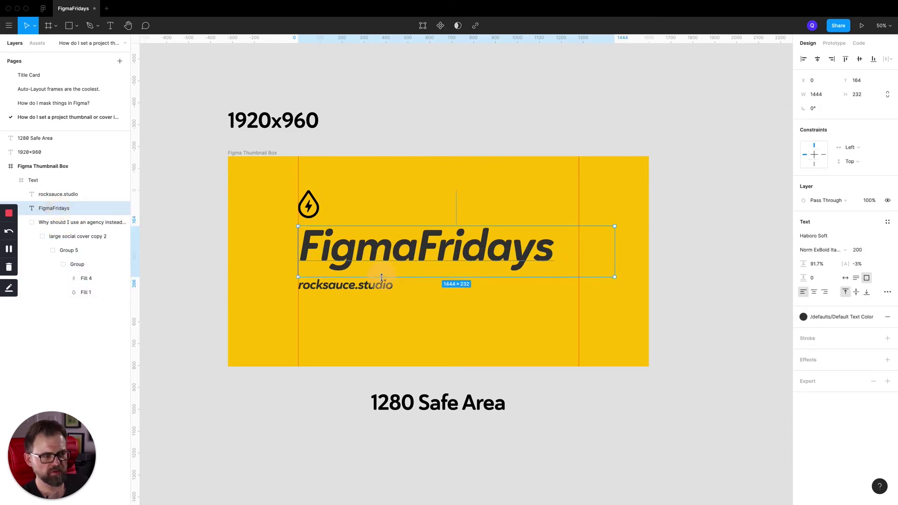
click(96, 224)
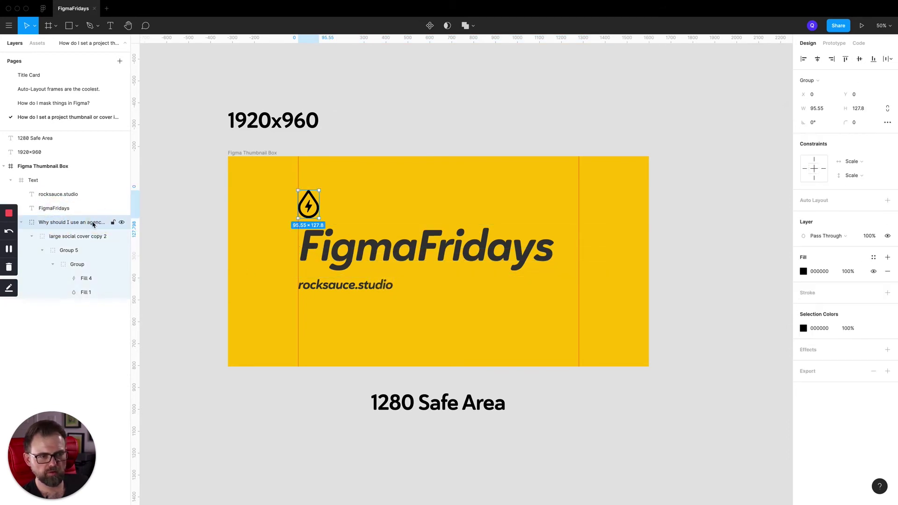
- Expand the logo's nested layers to inspect the bolt shape, then collapse them
click(72, 236)
click(73, 251)
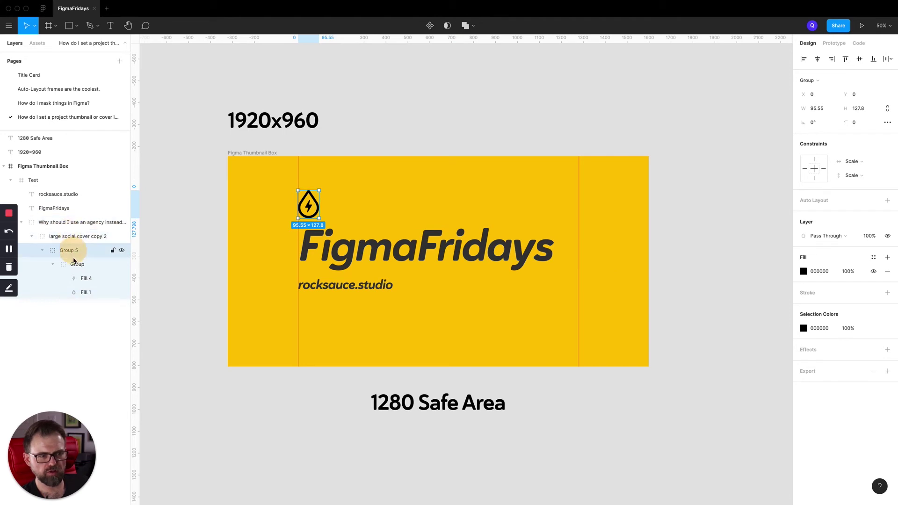
click(77, 264)
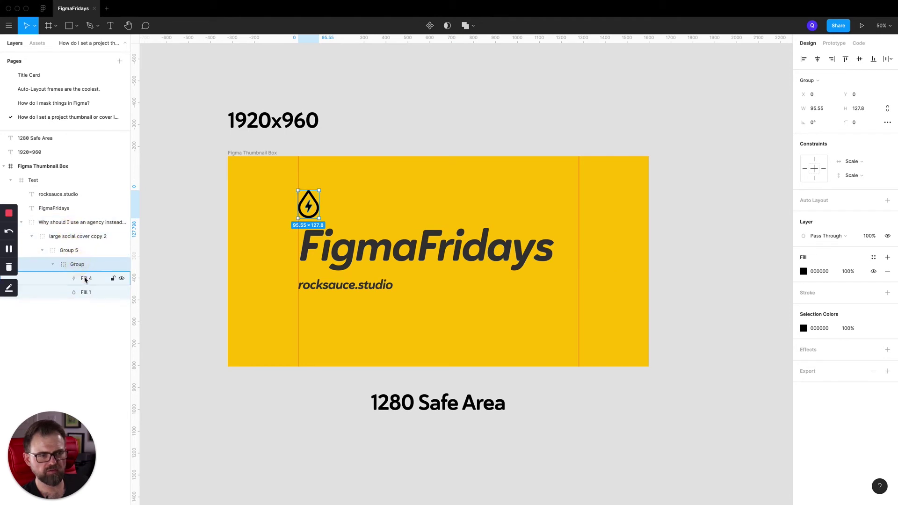
click(43, 250)
click(32, 236)
click(21, 222)
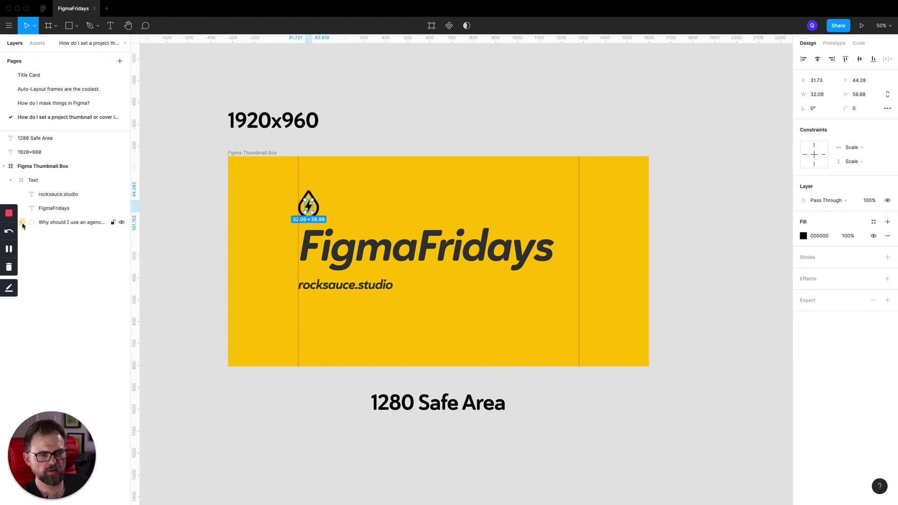
- Ungroup the Text frame and select rocksauce.studio, FigmaFridays and the logo together
click(403, 246)
click(361, 311)
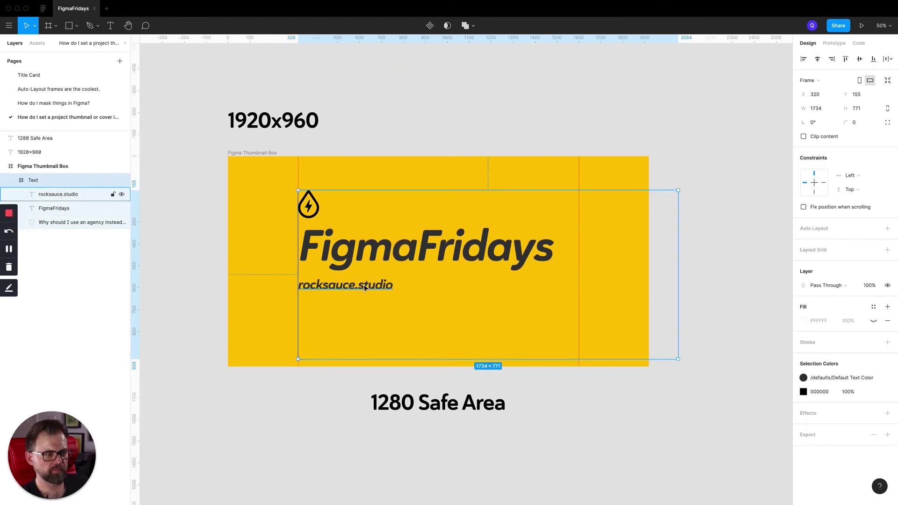
key(ctrl+shift+g)
click(438, 112)
click(339, 286)
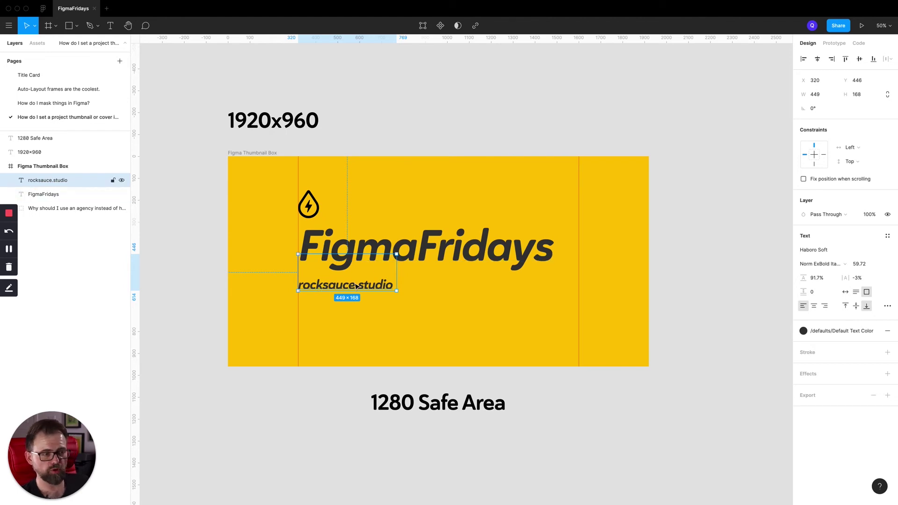
shift+click(320, 239)
shift+click(310, 215)
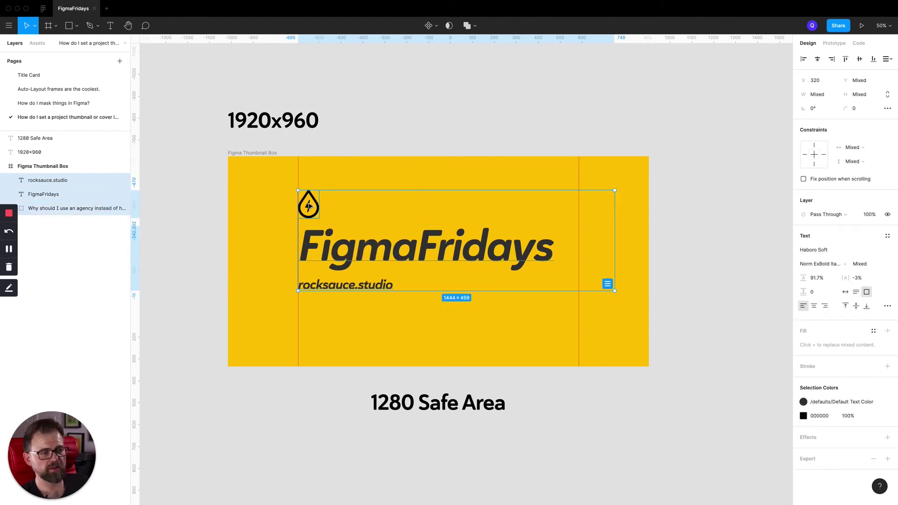
- Wrap the logo and both text lines in a new frame named 'Text' and narrow it toward 1280
right_click(310, 203)
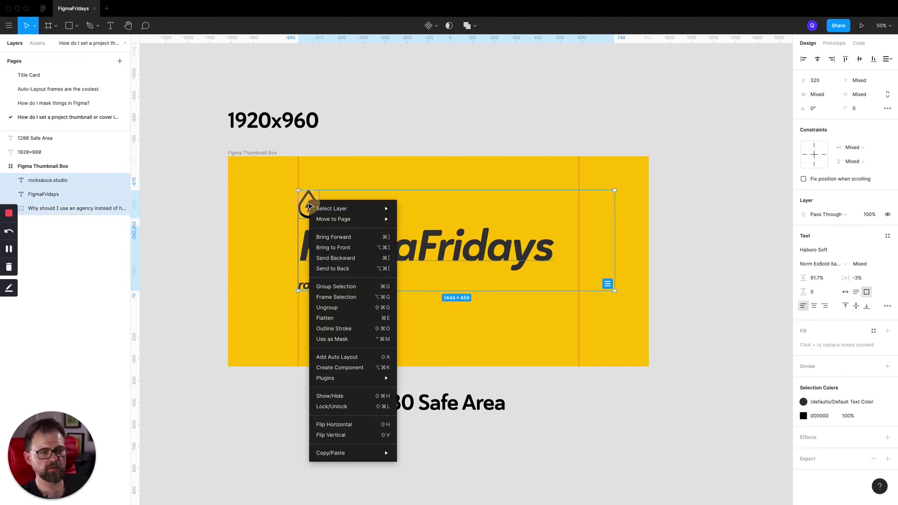
click(343, 297)
double_click(37, 181)
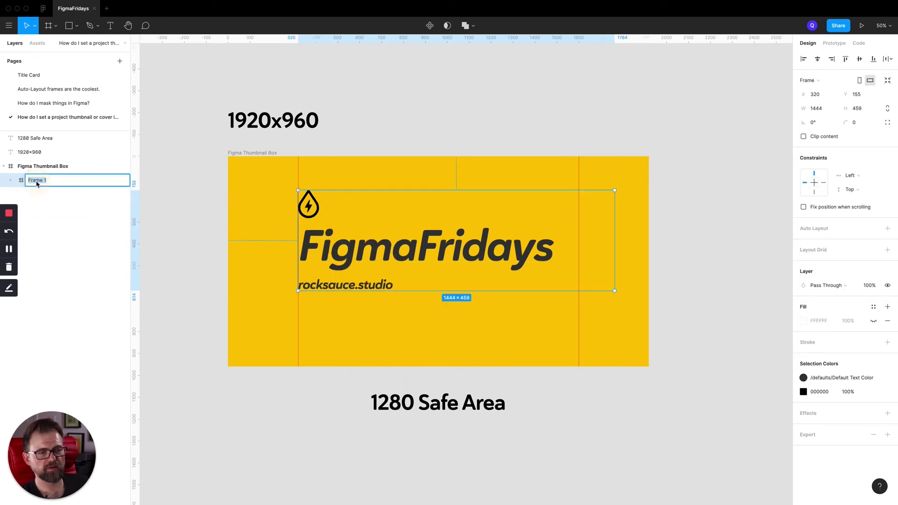
text(Te)
key(BackSpace)
key(BackSpace)
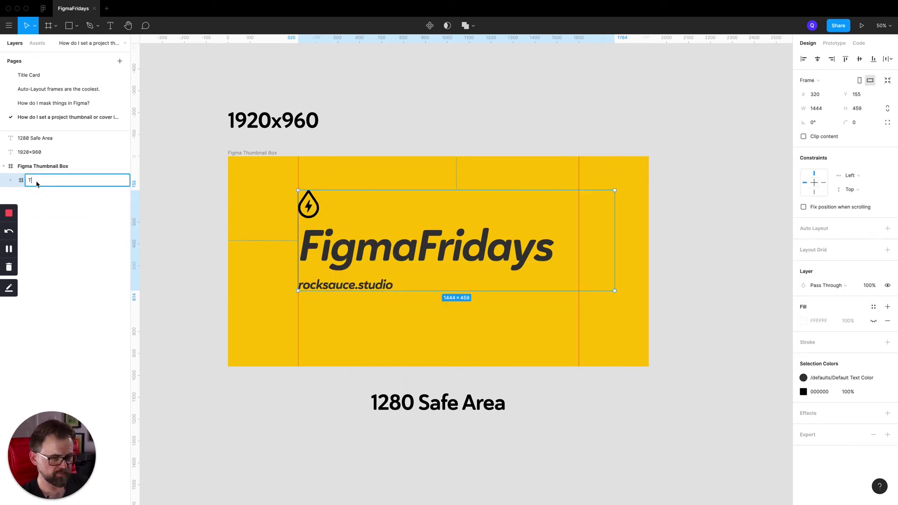
text(ext)
key(Return)
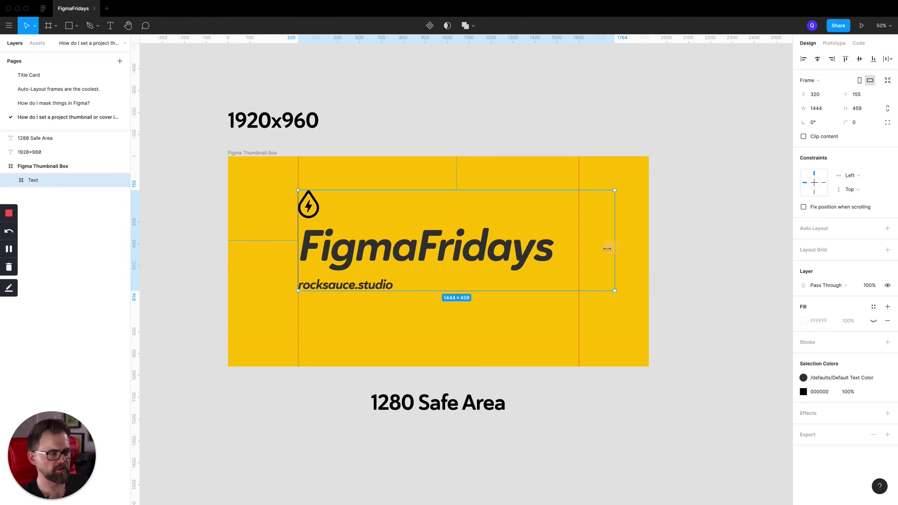
drag(607, 248, 579, 249)
- Undo the earlier resize and narrow the Text frame to 1280 wide
click(519, 121)
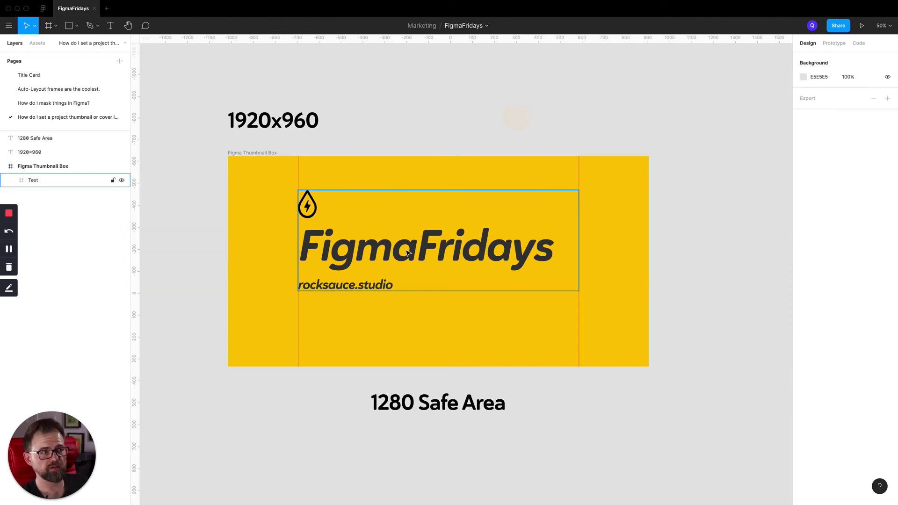
click(411, 200)
key(ctrl+z)
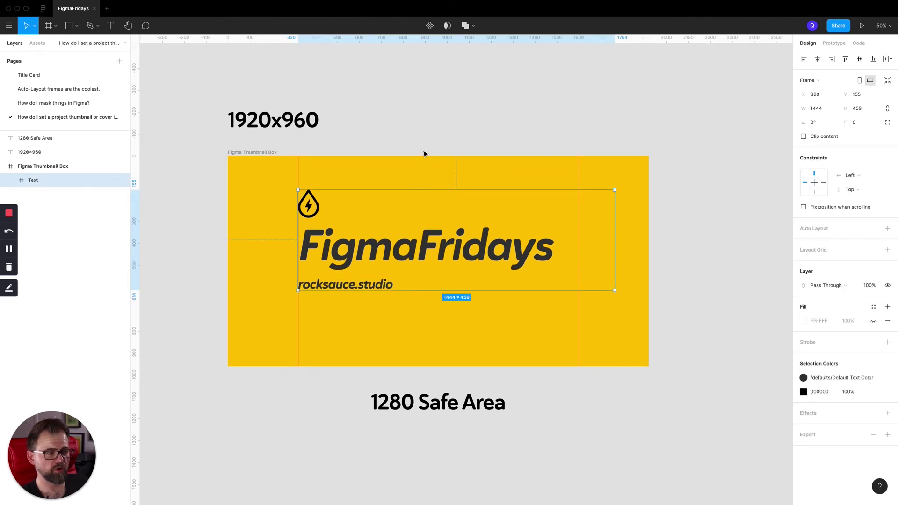
click(416, 136)
click(308, 211)
click(309, 211)
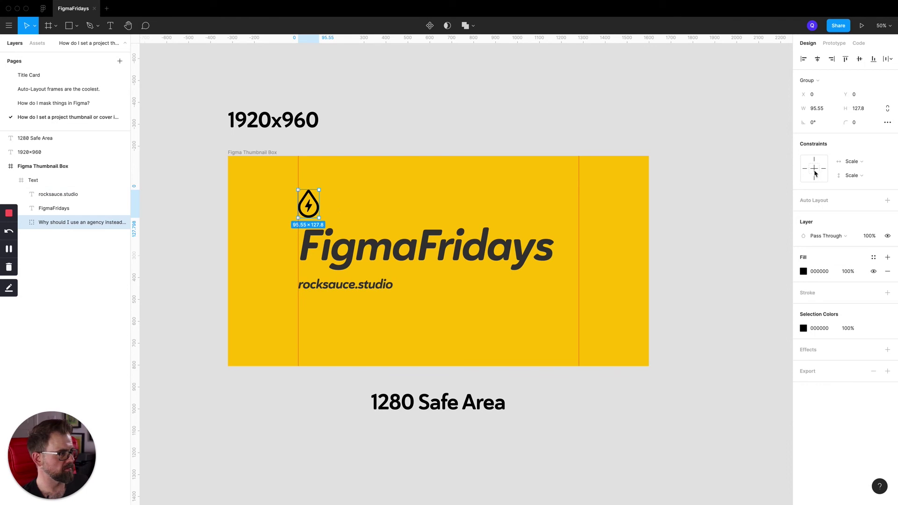
click(562, 139)
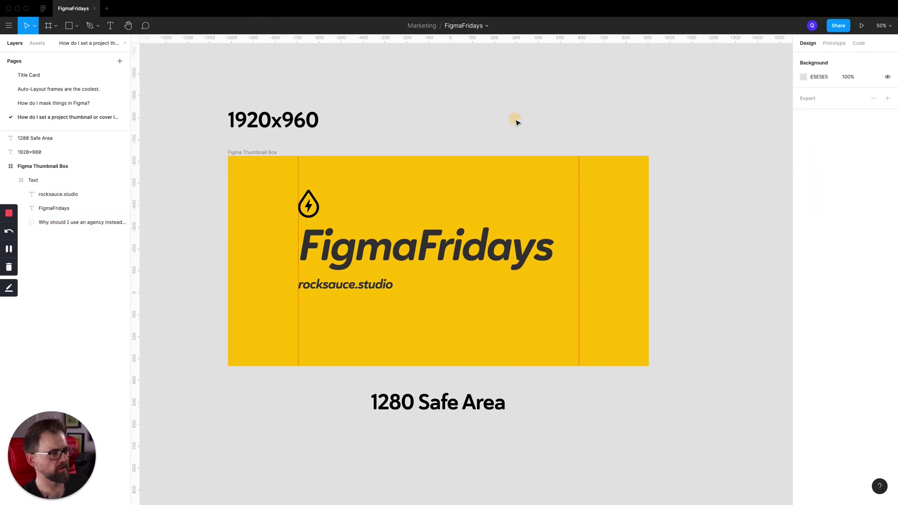
click(396, 247)
drag(612, 245, 579, 245)
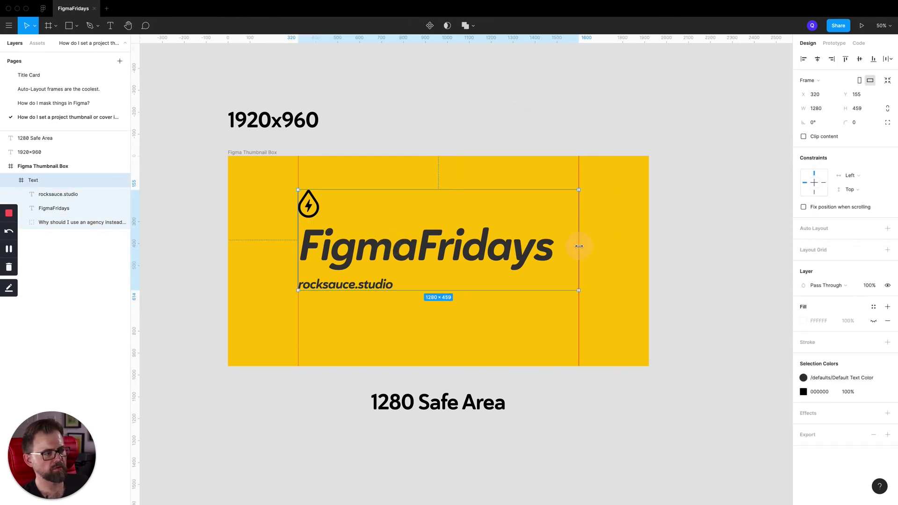
- Centre the Text frame vertically in the thumbnail box, at Y 250
click(604, 116)
click(344, 273)
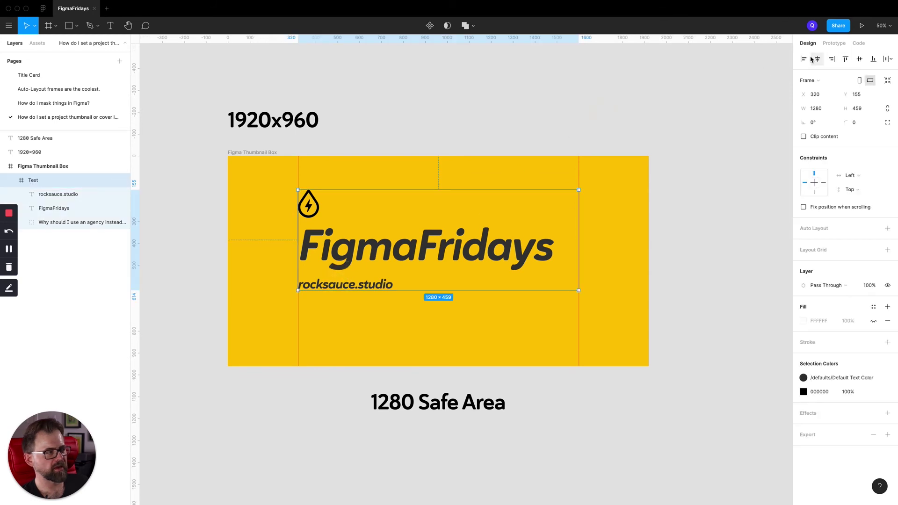
click(859, 59)
click(588, 84)
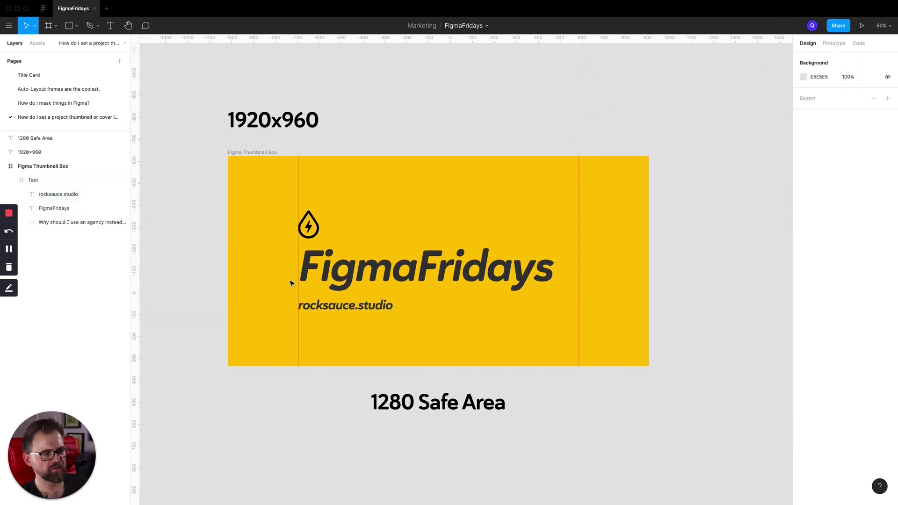
click(326, 281)
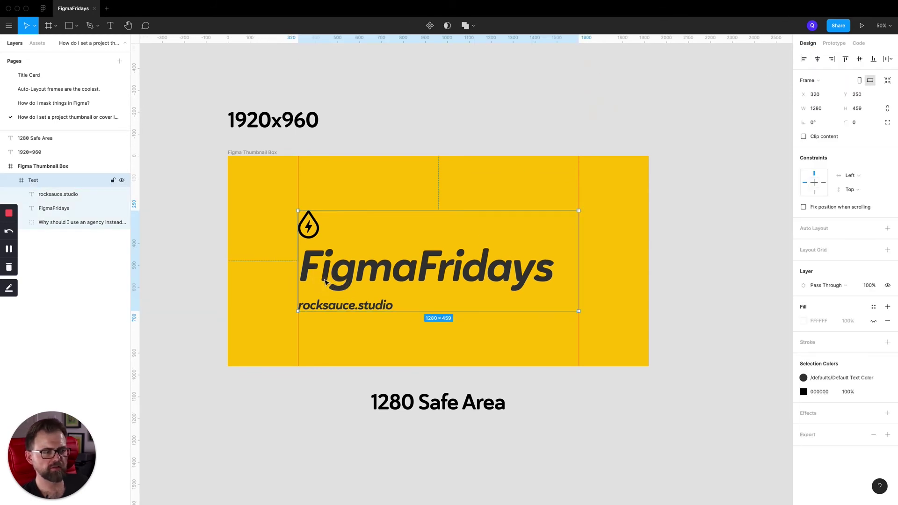
click(402, 111)
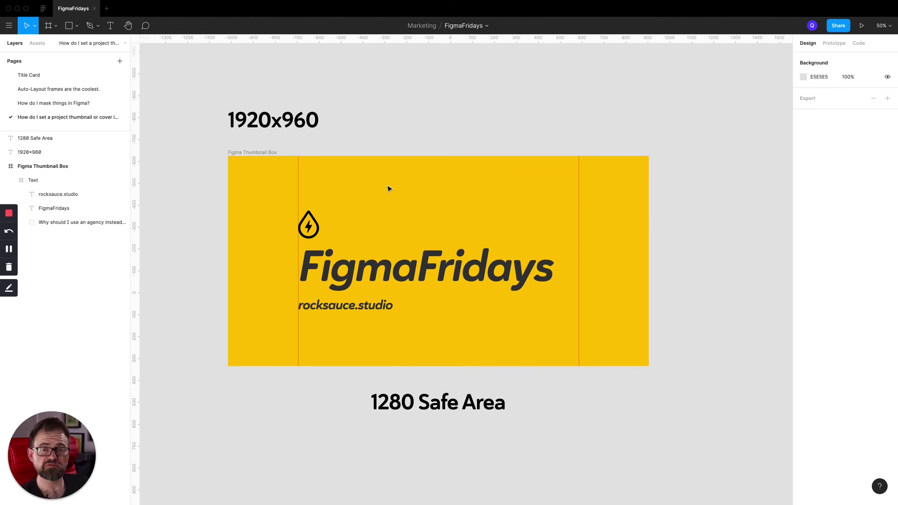
- Set the yellow Figma Thumbnail Box frame as the file's thumbnail
right_click(340, 168)
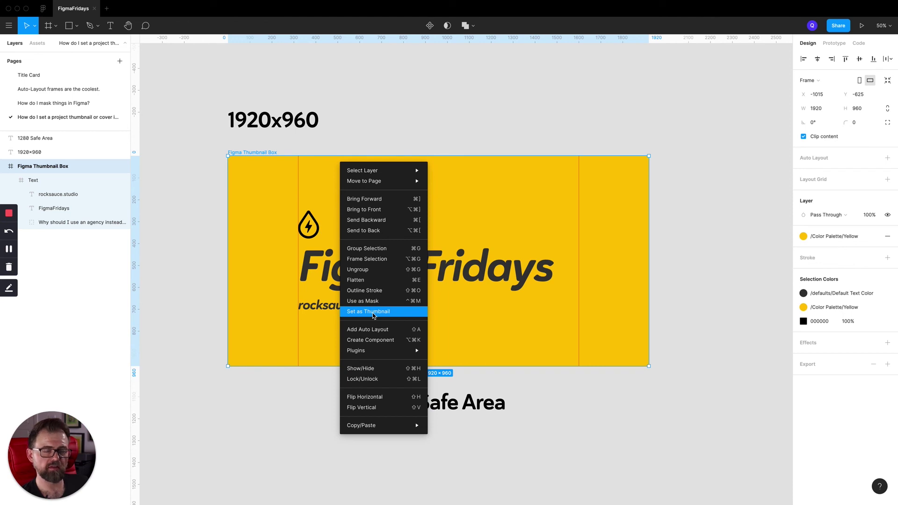
click(373, 312)
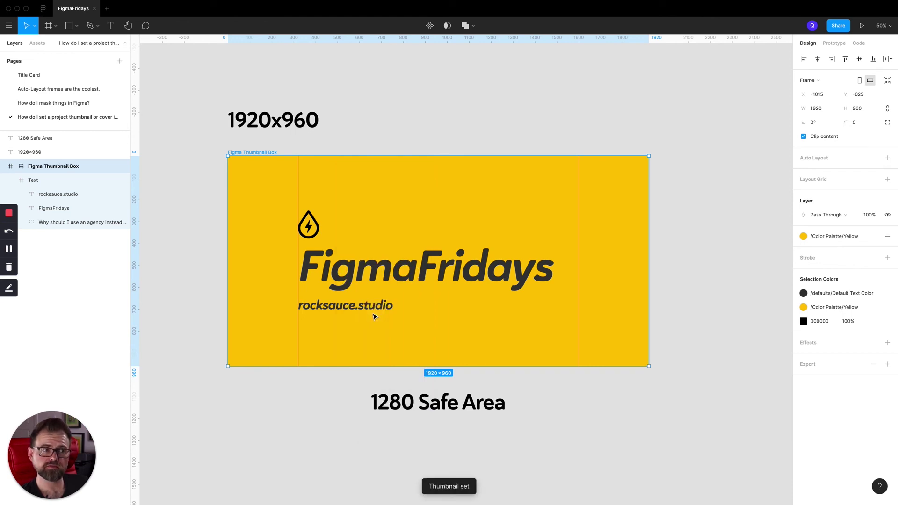
scroll(375, 314, left, 1)
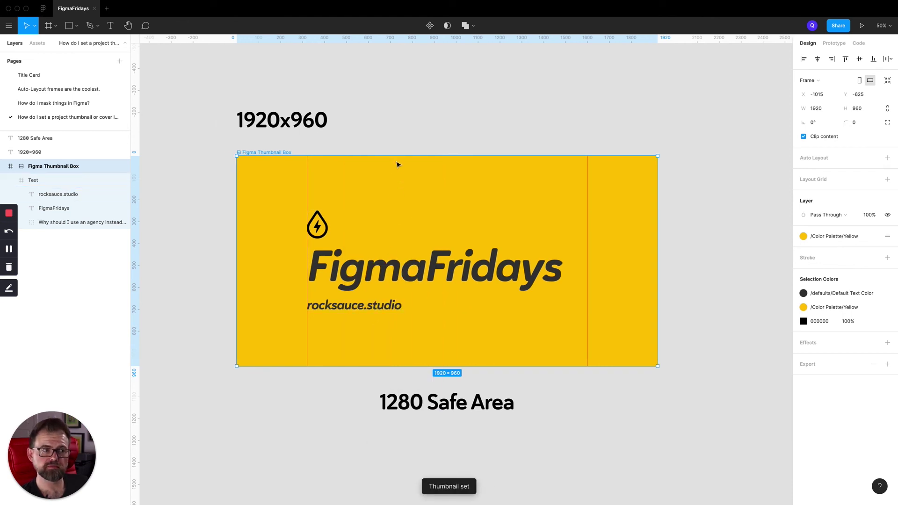
click(423, 133)
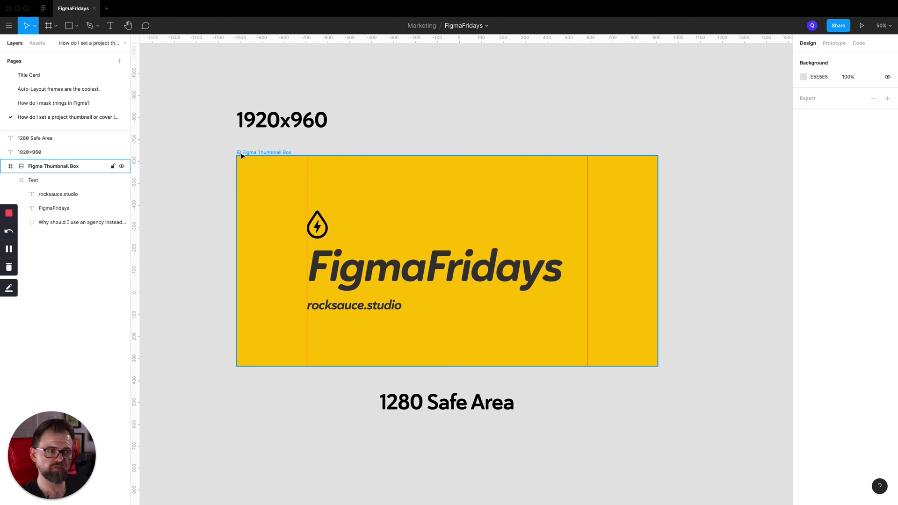
right_click(399, 194)
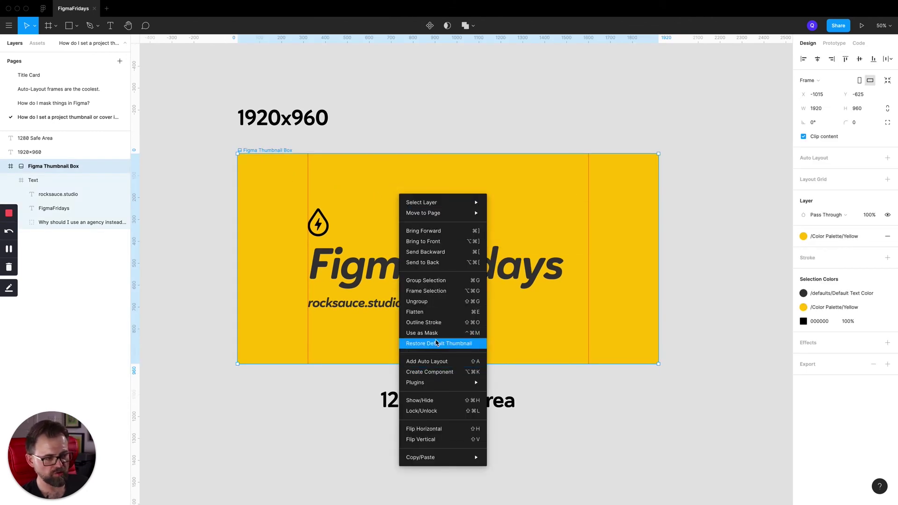
click(357, 120)
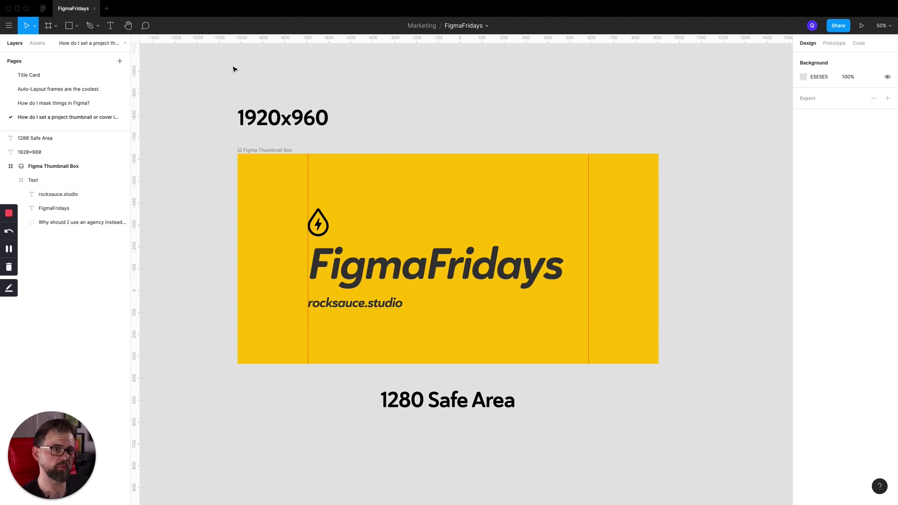
click(201, 55)
scroll(209, 120, left, 1)
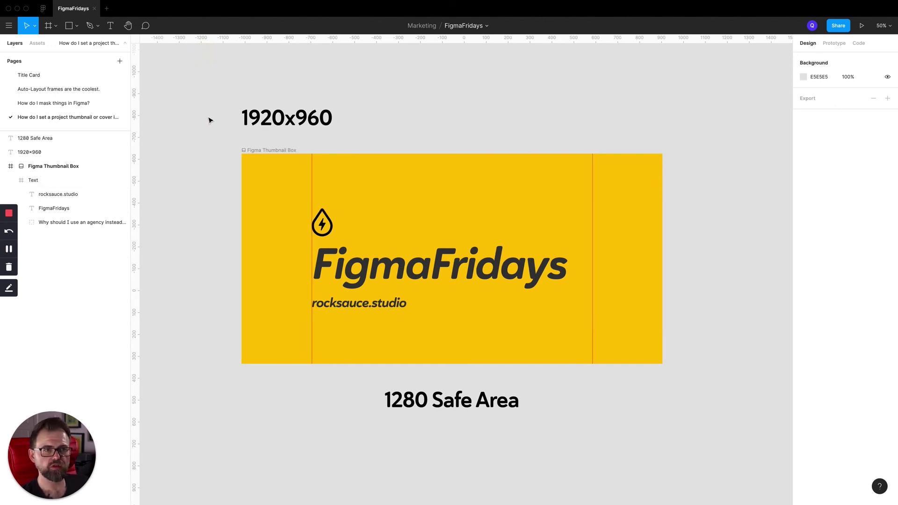
click(44, 9)
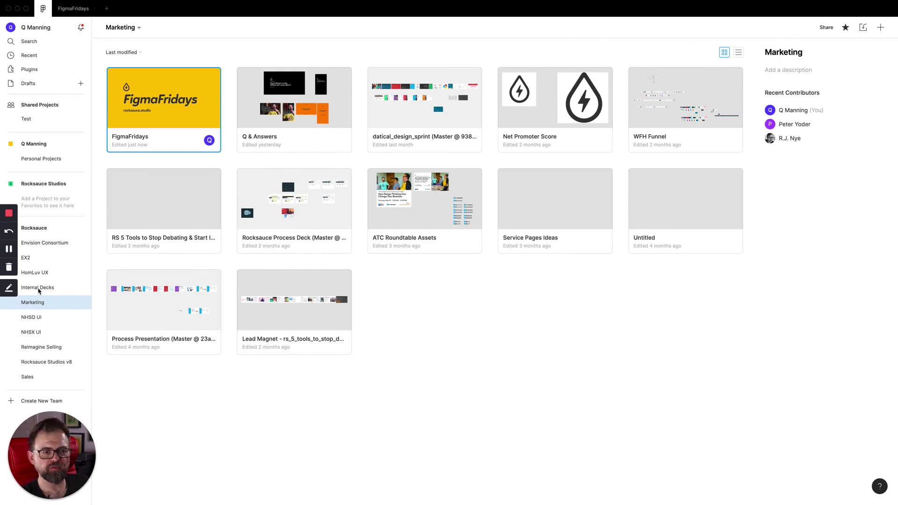
- Browse to the Rocksauce team's Marketing project and reopen the FigmaFridays file
click(38, 230)
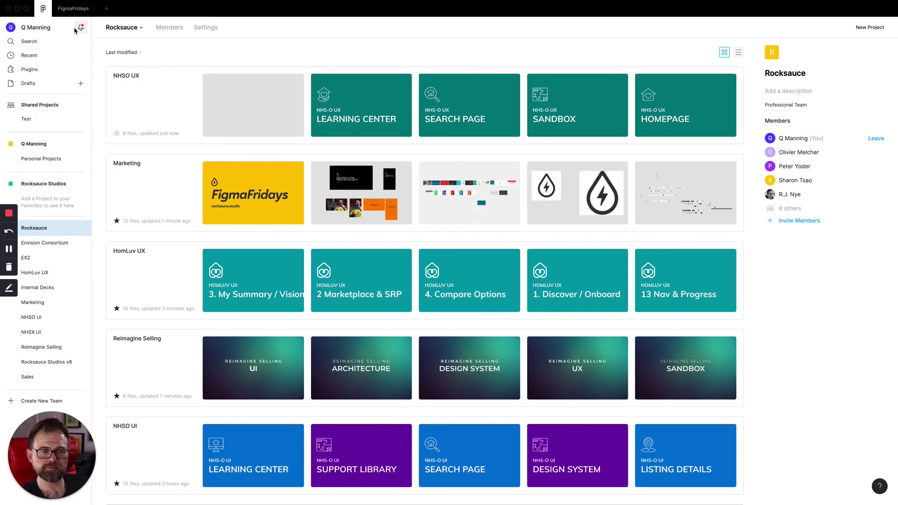
click(39, 304)
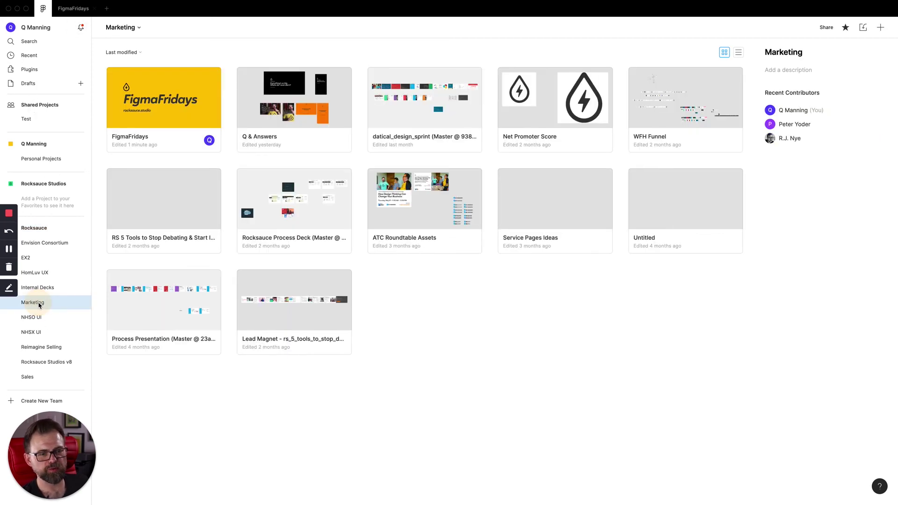
double_click(144, 99)
- Reopen the FigmaFridays file from its thumbnail to show the yellow thumbnail frame in the editor
click(217, 229)
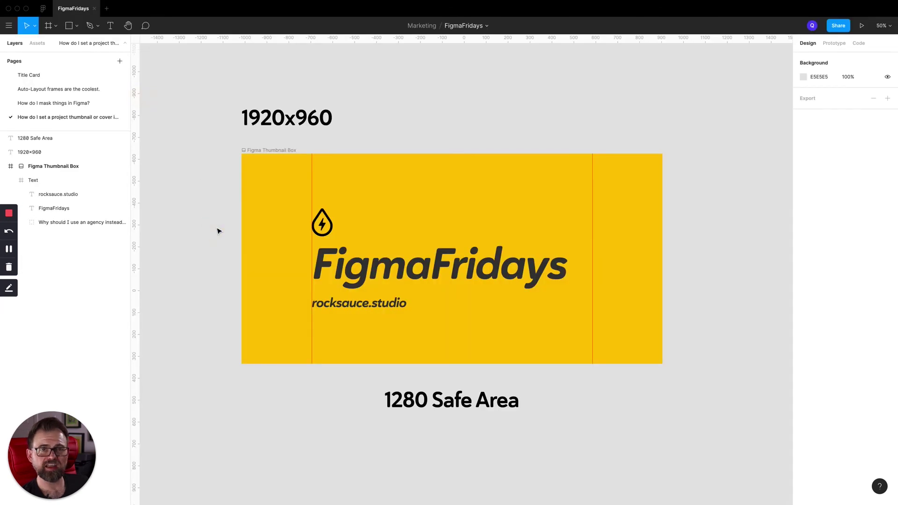